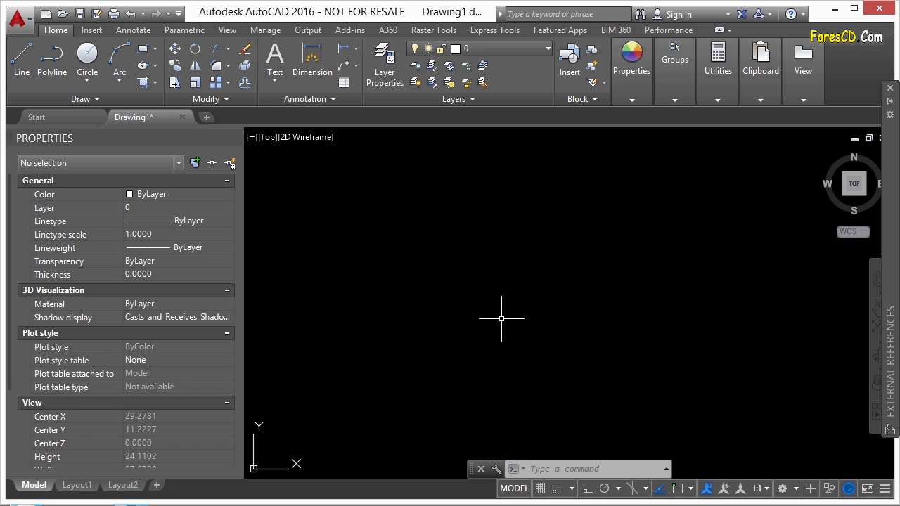
Open notes.doc from the Projects 09 folder in Word
mouse_move(166, 502)
left_click(99, 485)
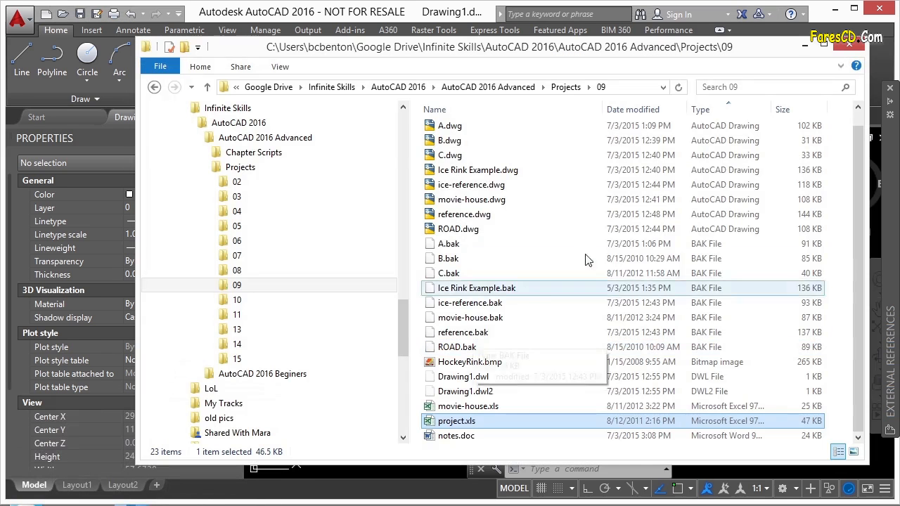
left_click(457, 436)
double_click(457, 436)
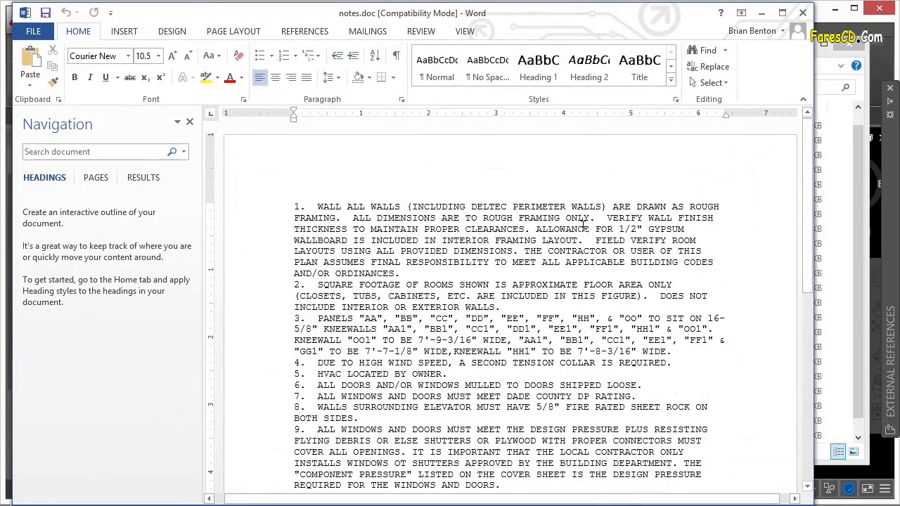
Select all ten numbered notes in notes.doc and copy them to the clipboard
scroll(490, 247, "down", 3)
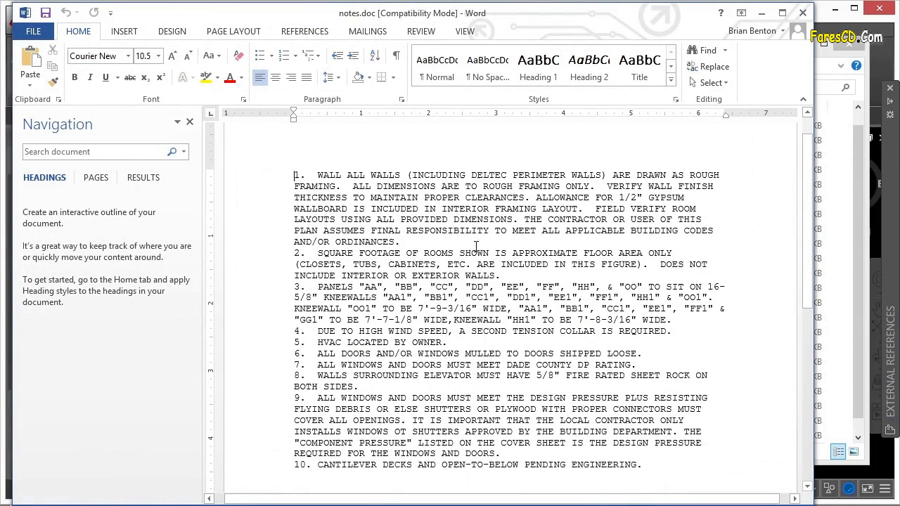
scroll(493, 282, "up", 1)
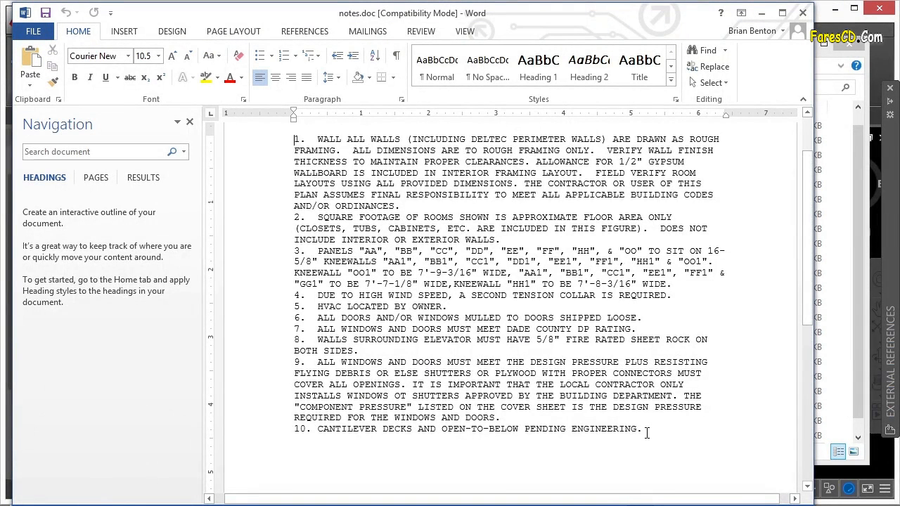
left_click_drag(647, 432, 299, 138)
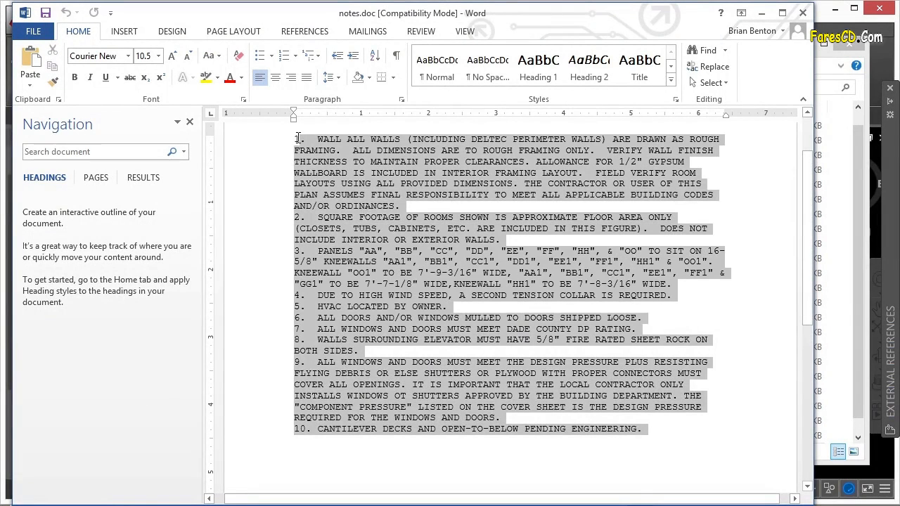
right_click(375, 230)
left_click(399, 255)
Minimize Word and the file browser to return to Drawing1 in AutoCAD
left_click(761, 14)
left_click(804, 44)
left_click(431, 196)
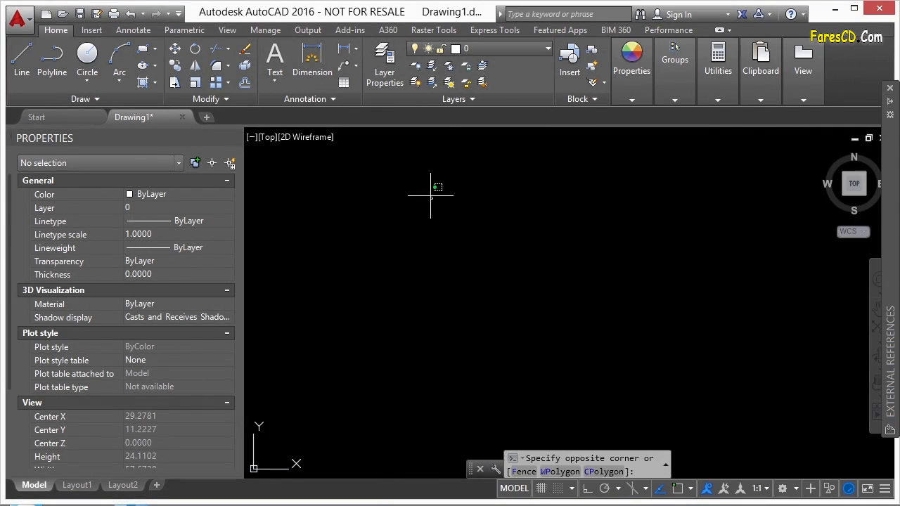
left_click(419, 184)
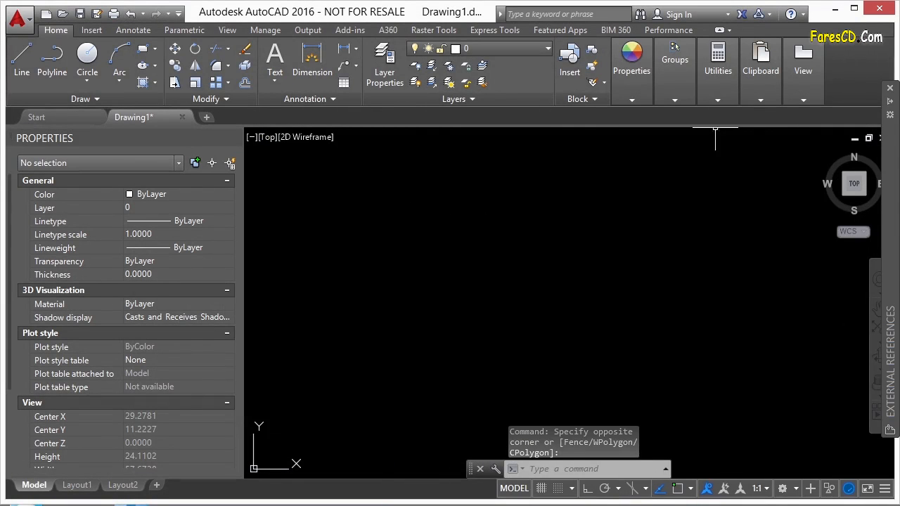
Use Paste Special to embed the copied notes in the drawing as a Microsoft Word 97-2003 Document
left_click(758, 92)
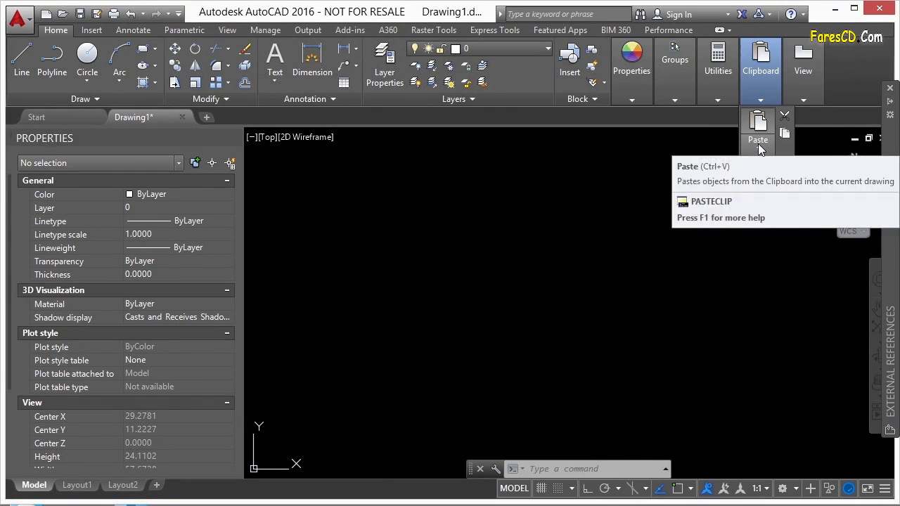
left_click(760, 149)
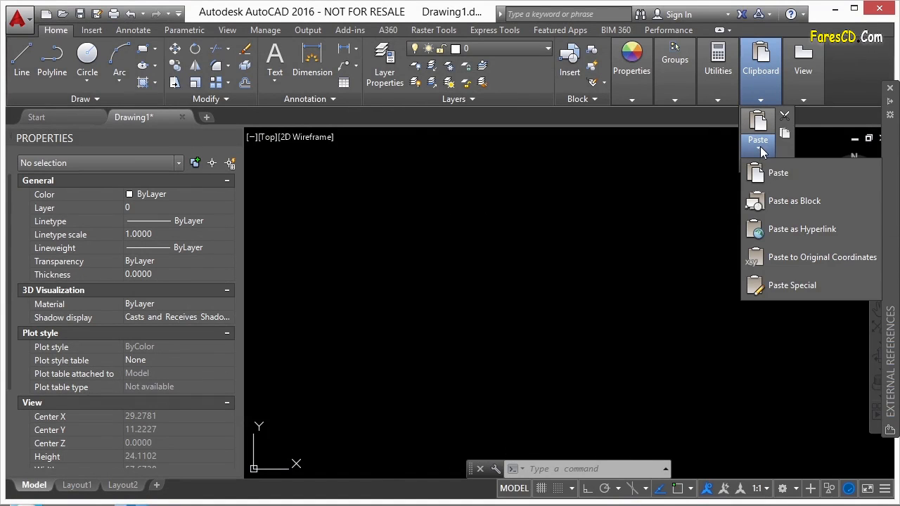
left_click(786, 284)
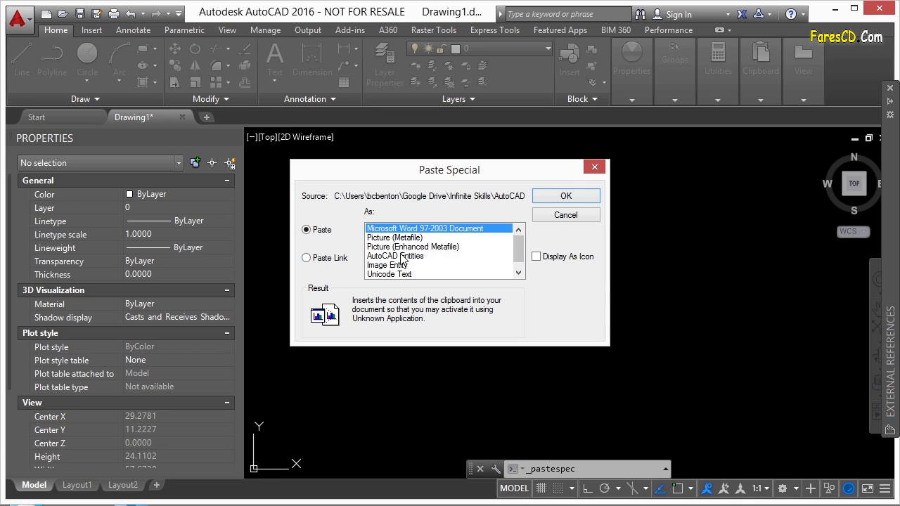
left_click(405, 256)
left_click(435, 232)
left_click(563, 196)
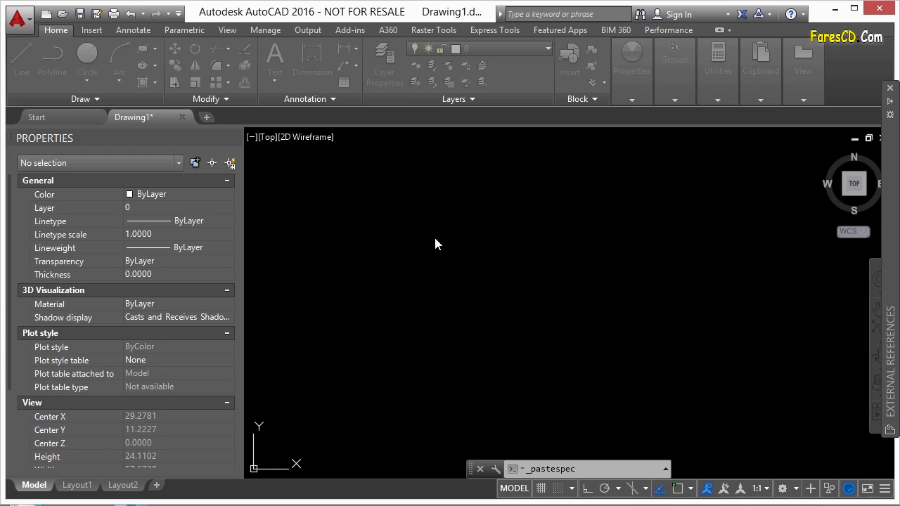
left_click(408, 288)
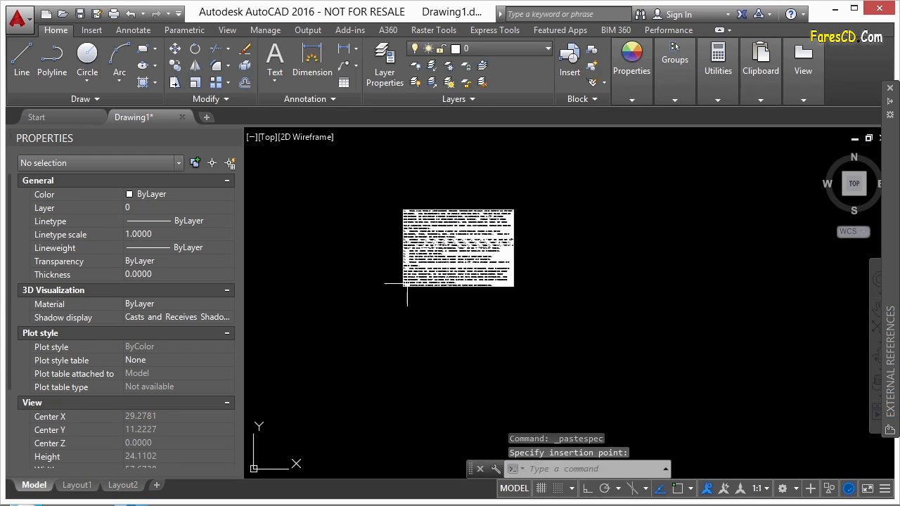
scroll(539, 241, "up", 5)
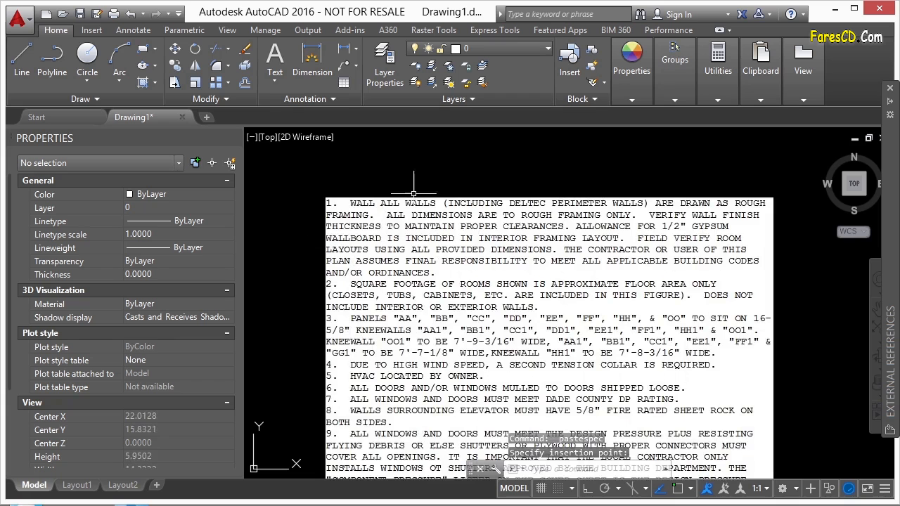
scroll(413, 192, "down", 2)
Select the embedded Word notes object and remove it from the drawing
left_click(459, 170)
left_click(355, 186)
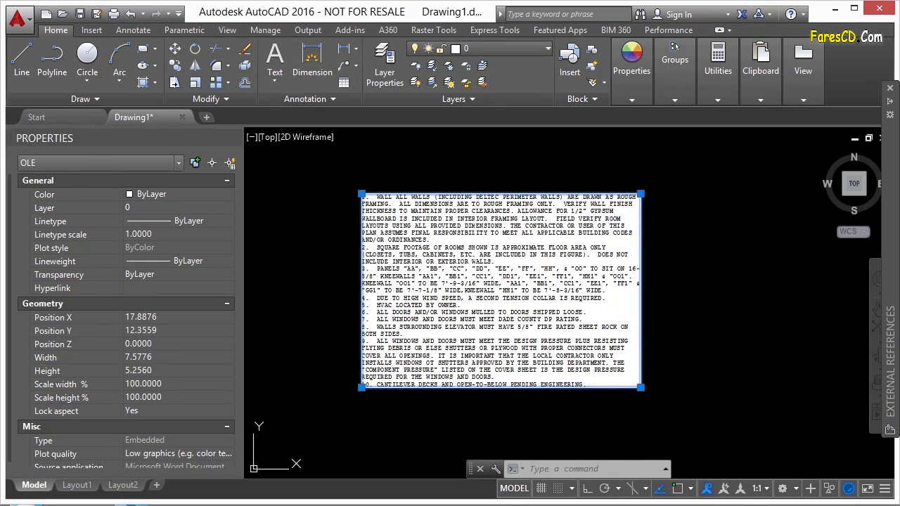
key("Escape")
double_click(538, 205)
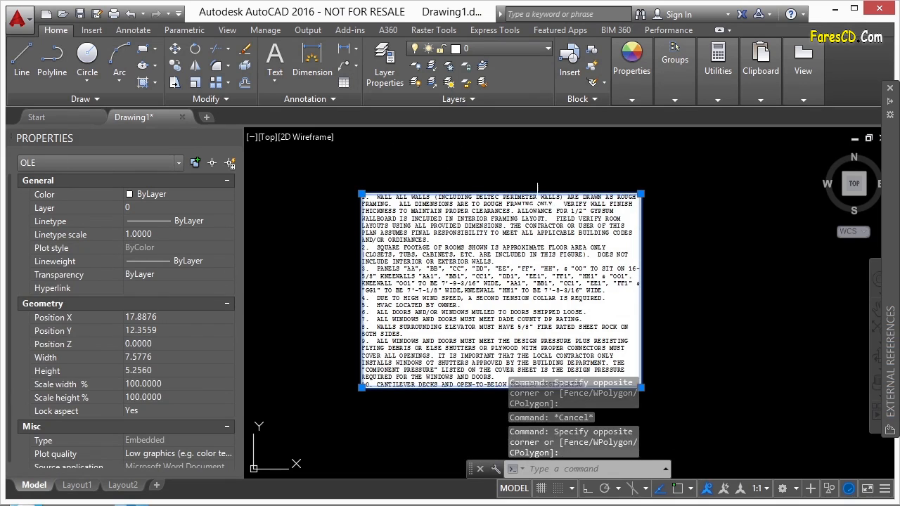
right_click(484, 267)
left_click(492, 287)
left_click(761, 71)
left_click(758, 143)
left_click(635, 177)
key("Escape")
key("Escape")
Use Paste Special to insert the notes as AutoCAD Entities and inspect some of the pasted text lines
left_click(761, 71)
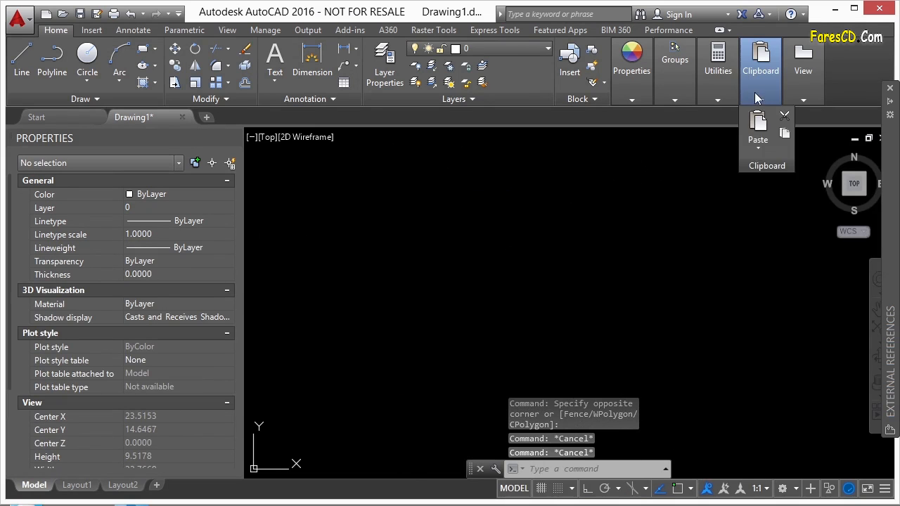
left_click(758, 143)
left_click(756, 287)
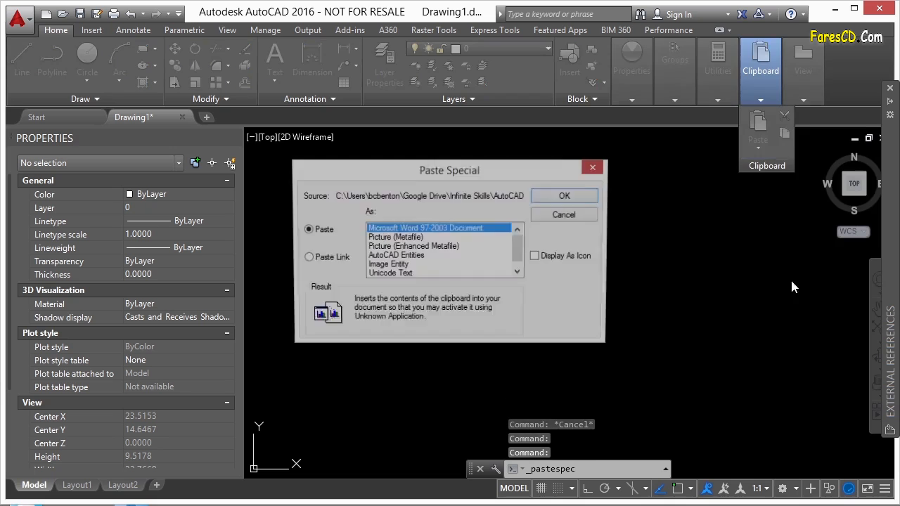
left_click(404, 257)
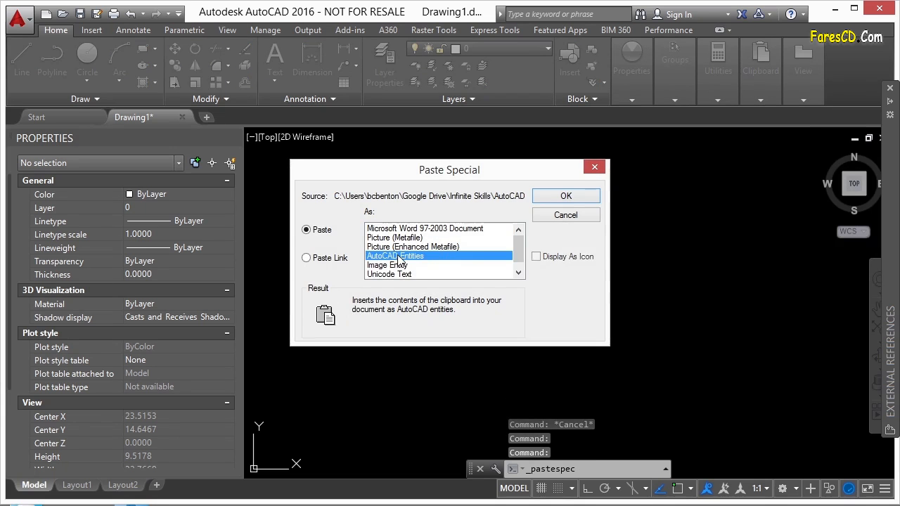
left_click(566, 195)
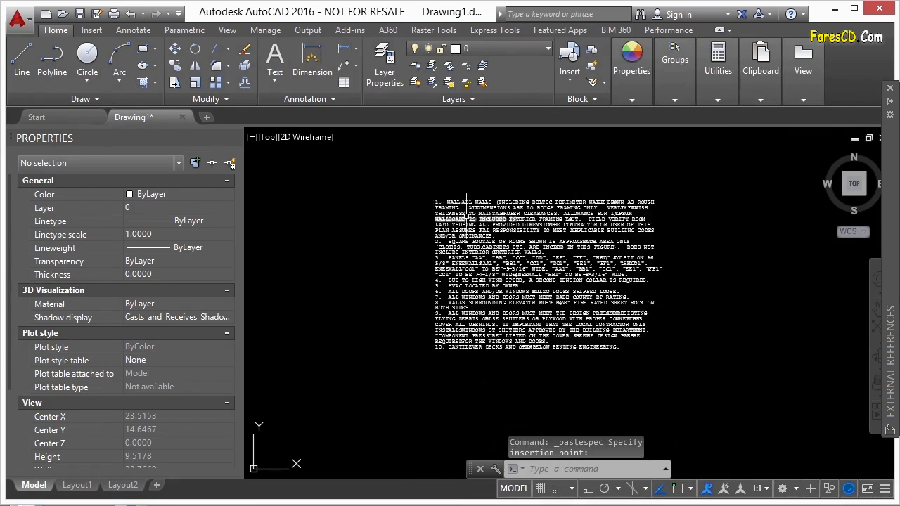
left_click(454, 198)
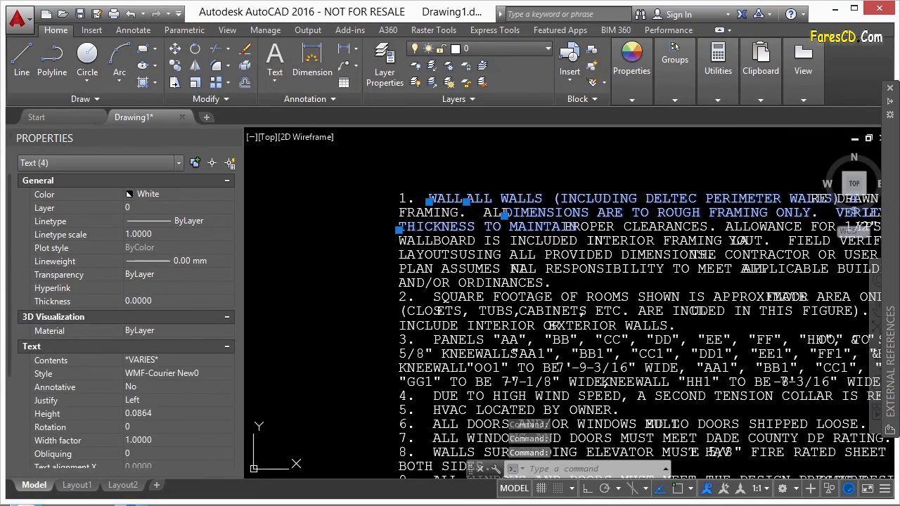
key("Escape")
key("Escape")
Erase all of the notes text pasted as AutoCAD entities
scroll(436, 210, "down", 6)
type("e")
key("Return")
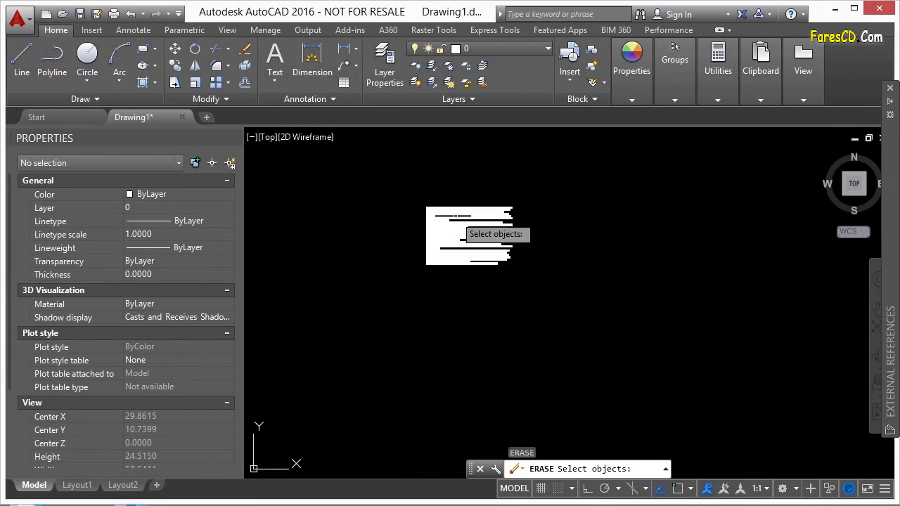
left_click(543, 173)
left_click(417, 288)
key("Return")
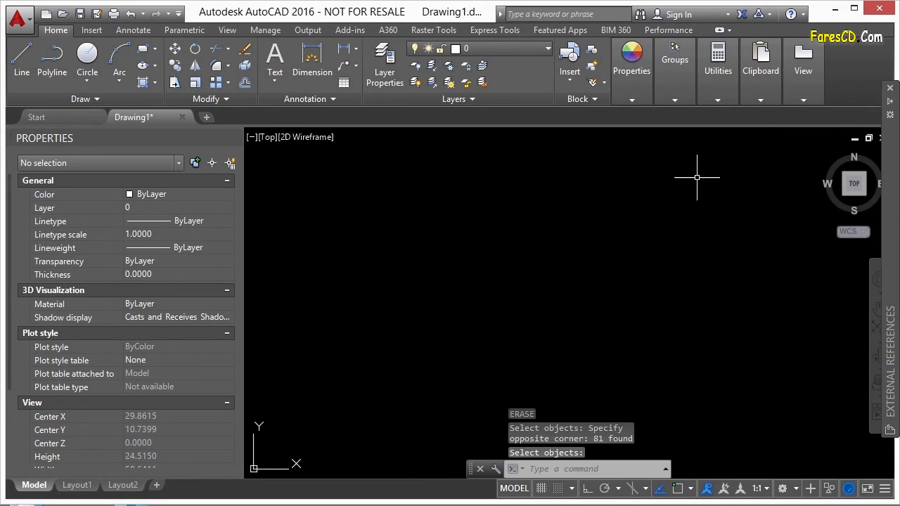
Use Paste Special with Paste Link to insert the notes as a linked Microsoft Word 97-2003 Document and select the object
mouse_move(763, 104)
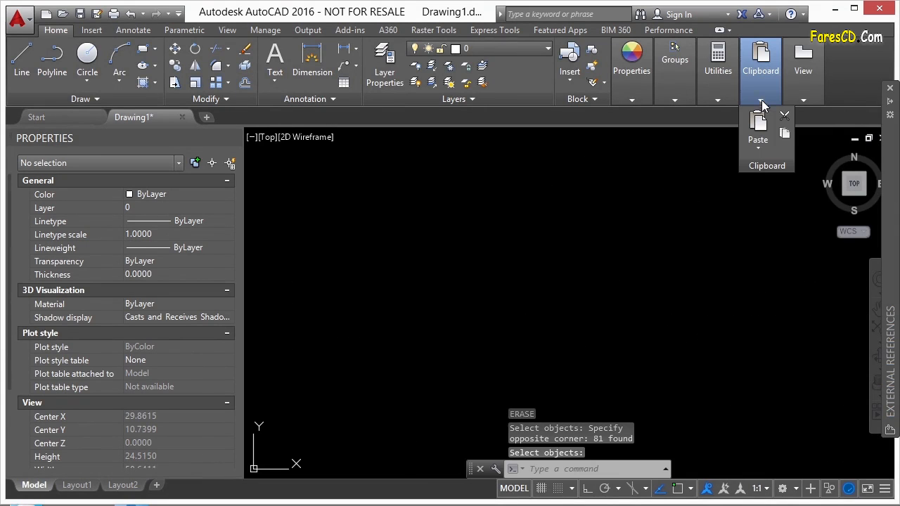
left_click(765, 145)
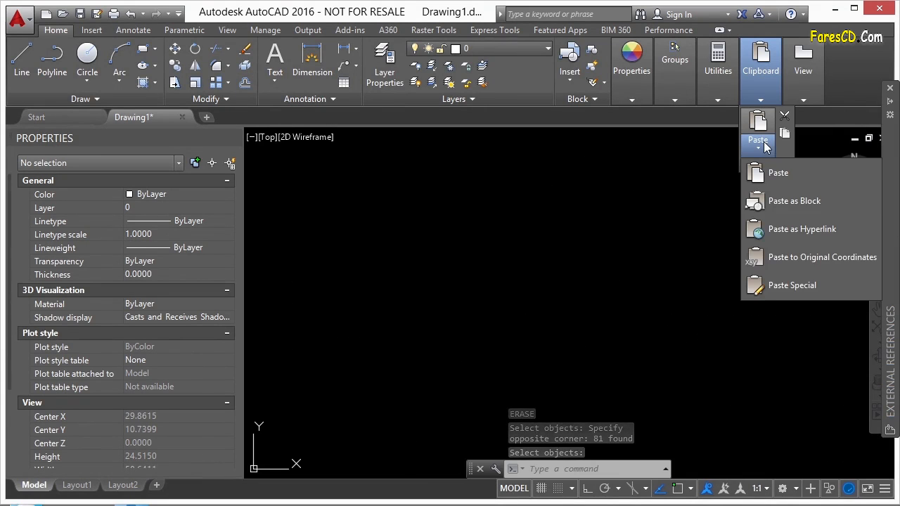
left_click(809, 284)
left_click(322, 258)
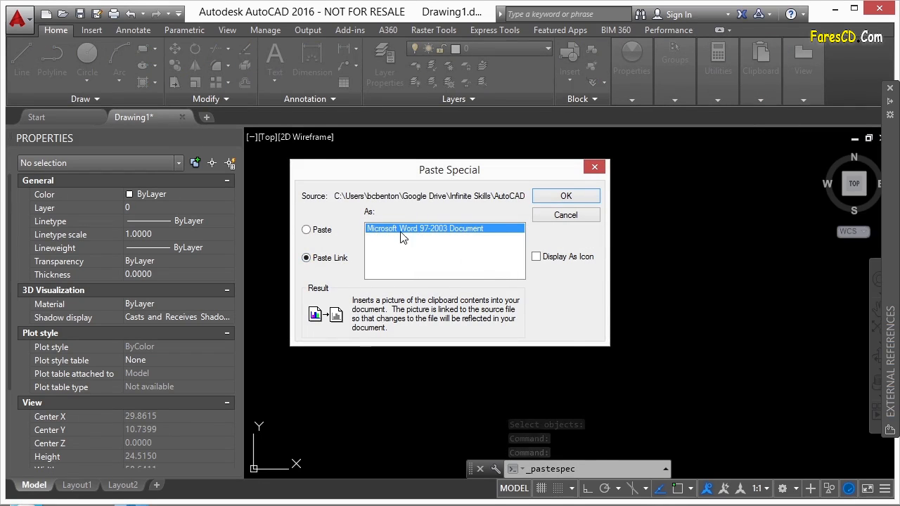
left_click(564, 199)
left_click(451, 274)
scroll(505, 231, "up", 5)
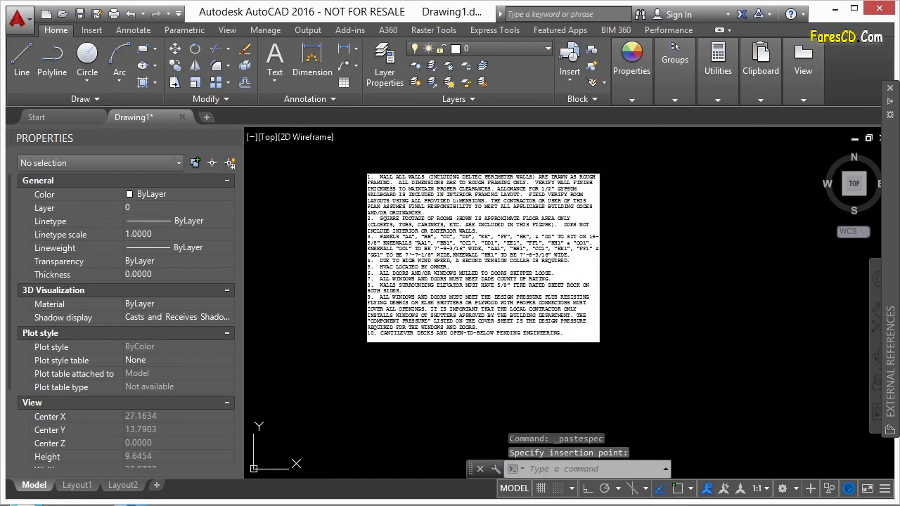
left_click(448, 188)
scroll(461, 173, "up", 4)
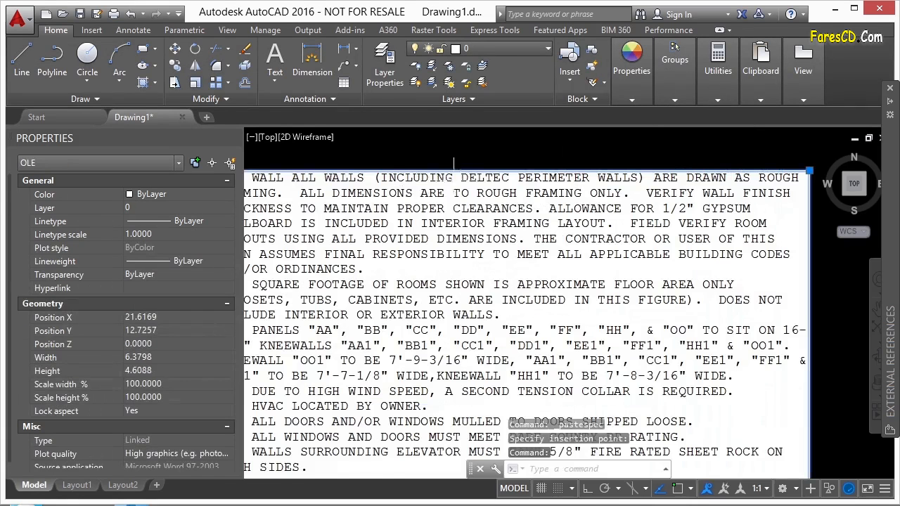
scroll(401, 200, "down", 2)
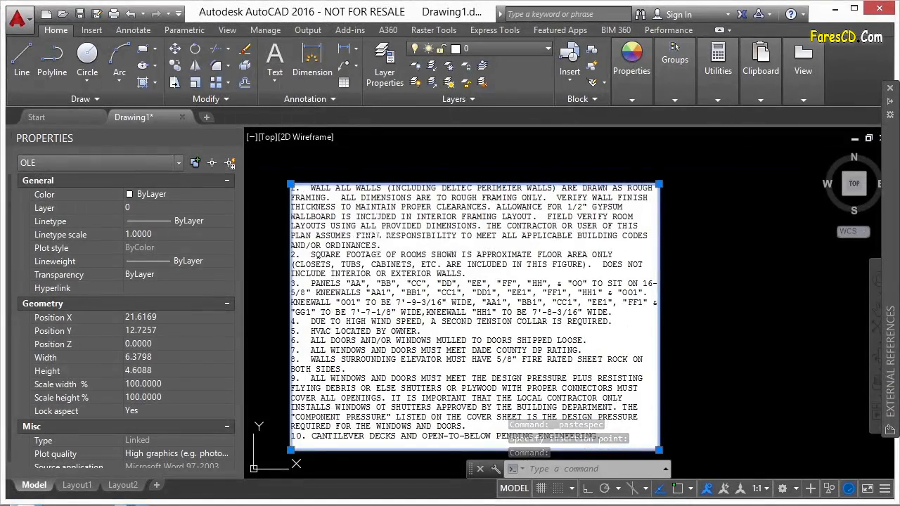
Switch to Word, delete the whole of note 1 from notes.doc and save the document
key("alt+Tab")
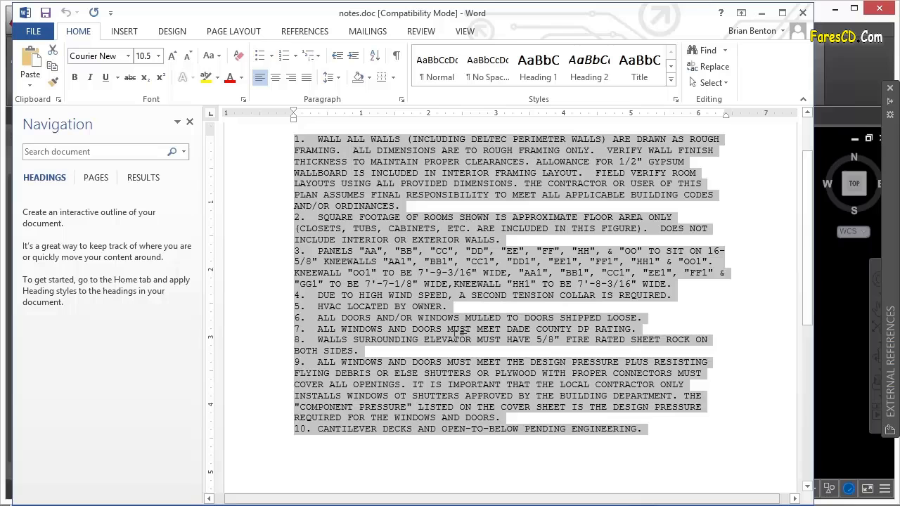
left_click(451, 243)
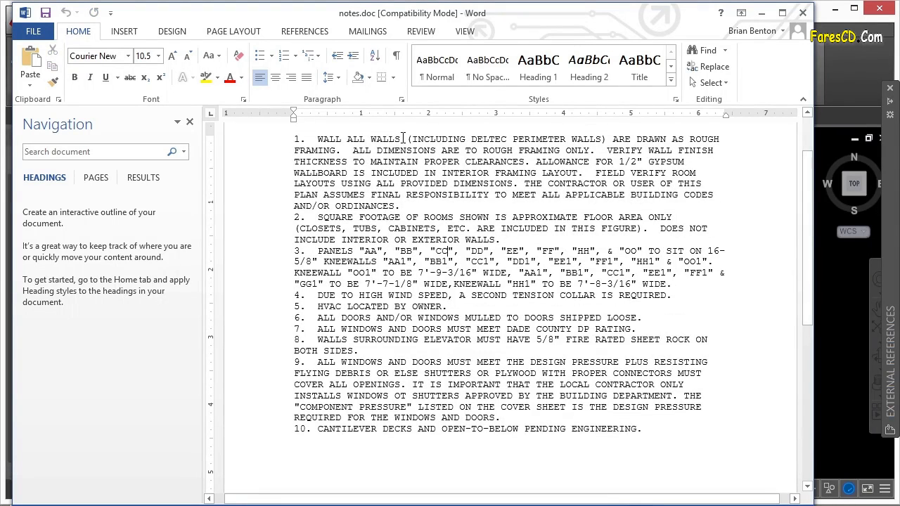
left_click_drag(401, 206, 295, 139)
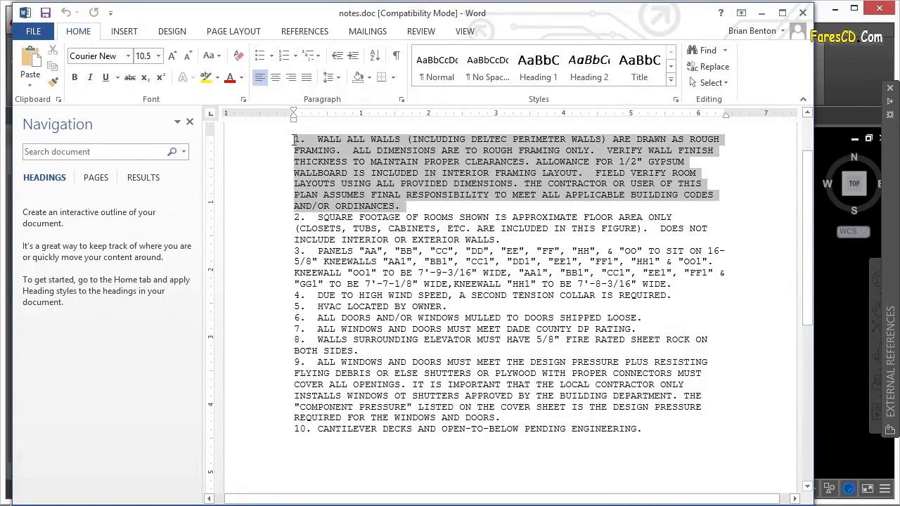
key("Delete")
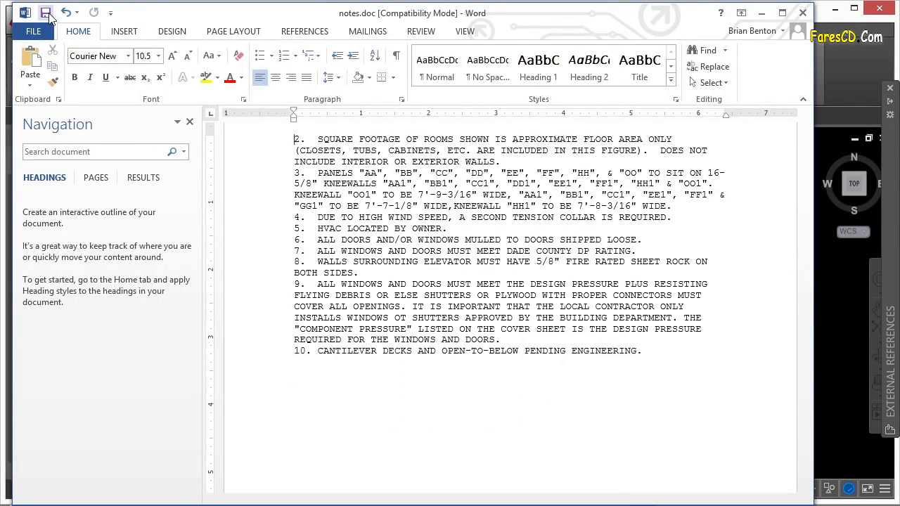
Return to AutoCAD, deselect the linked notes object and view it for the changes made in Word
left_click(762, 13)
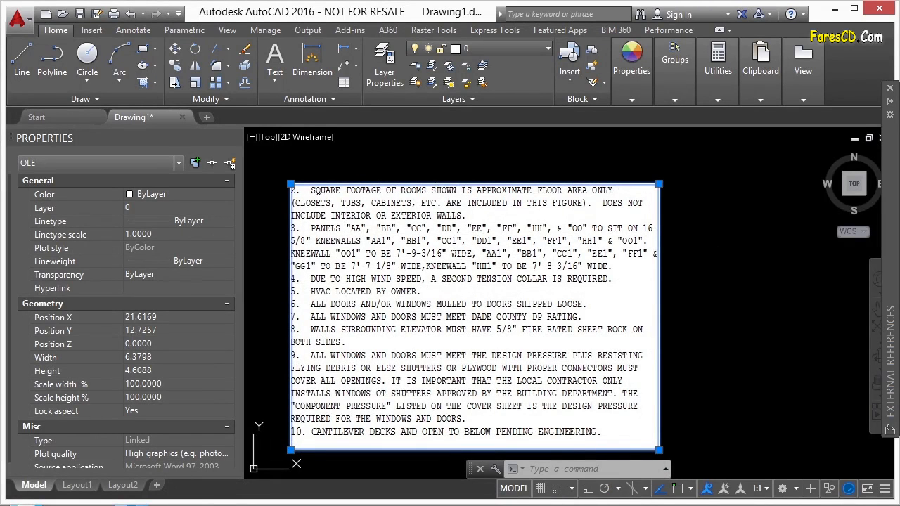
key("Escape")
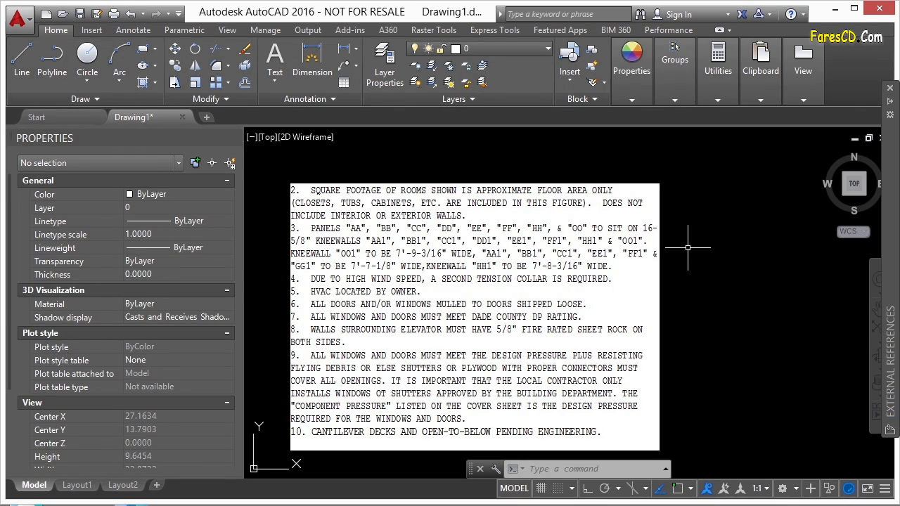
scroll(317, 309, "down", 2)
scroll(321, 315, "down", 1)
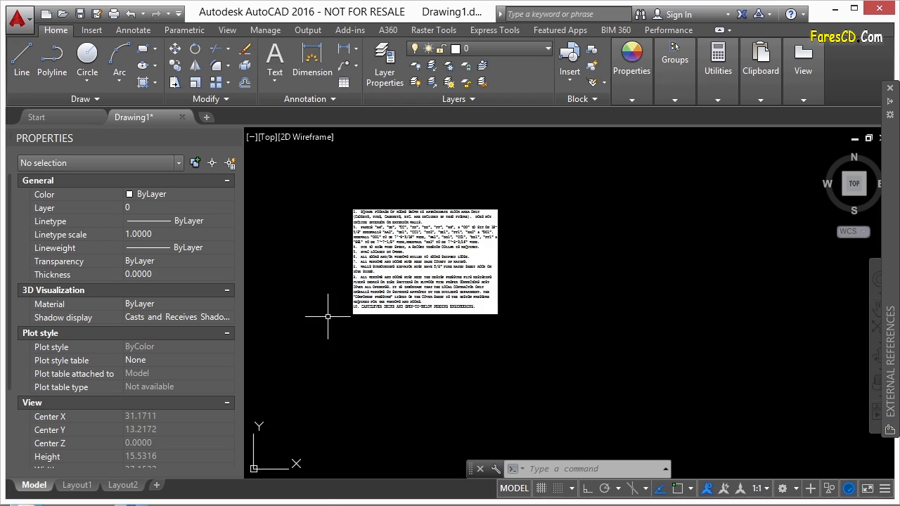
Switch to File Explorer and open project.xls from the 09 project folder in Excel
left_click(85, 468)
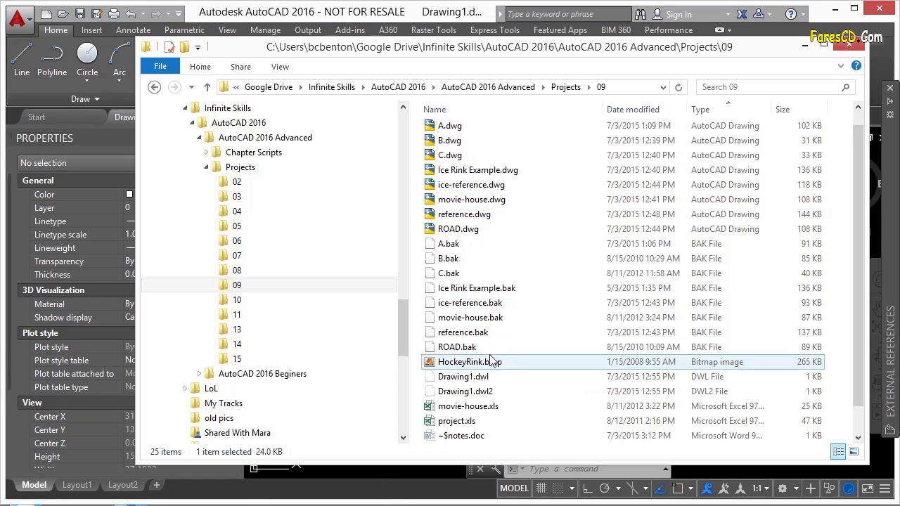
left_click(468, 424)
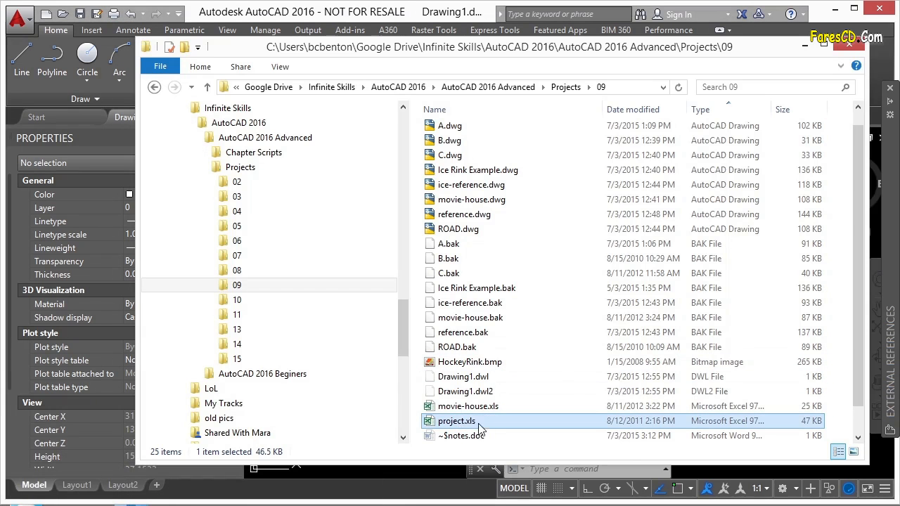
double_click(478, 424)
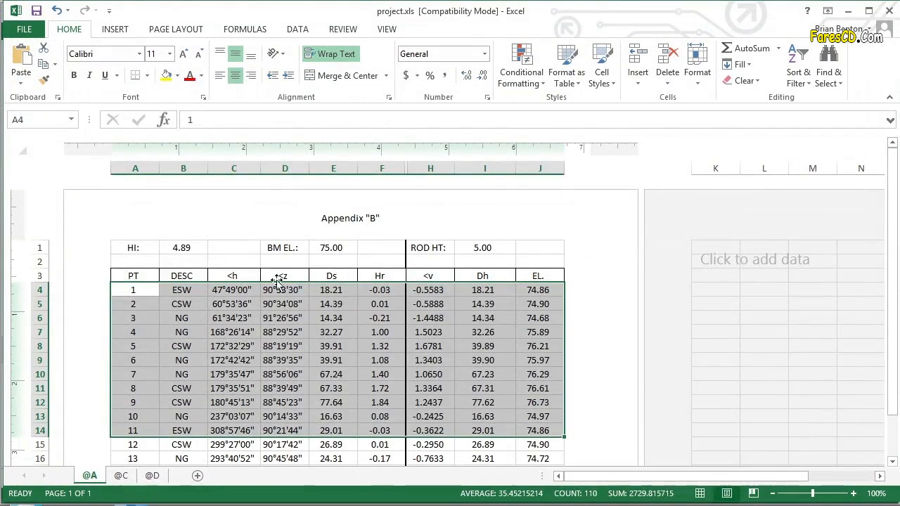
Select the survey data in cells A1 through J20 on sheet @A and copy it
left_click(137, 247)
scroll(229, 261, "down", 3)
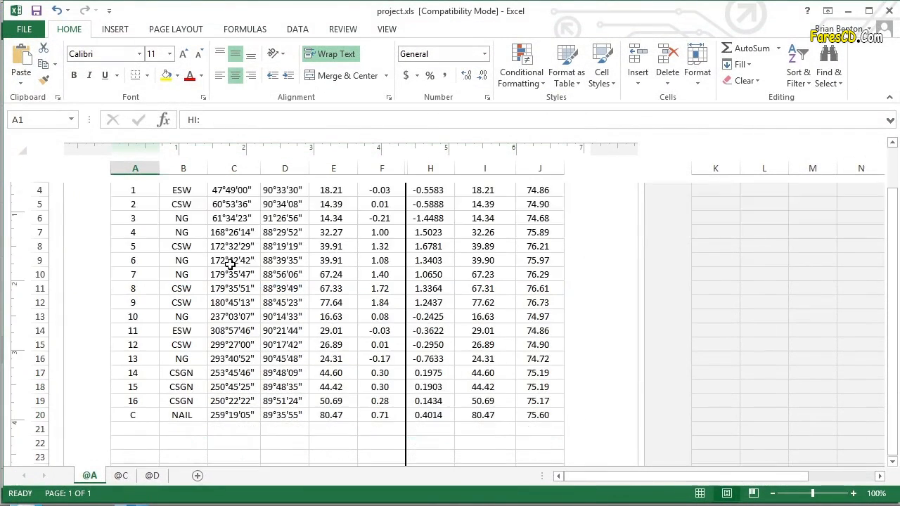
left_click(532, 415, "shift")
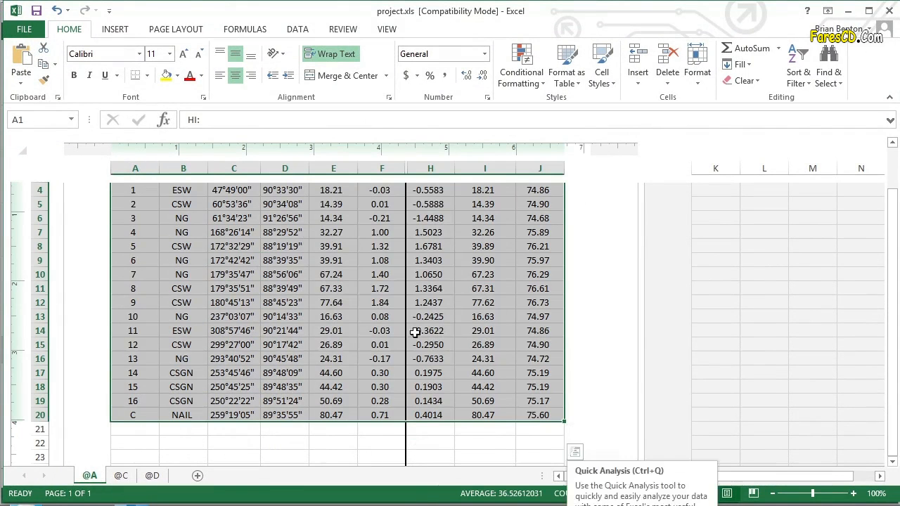
right_click(320, 311)
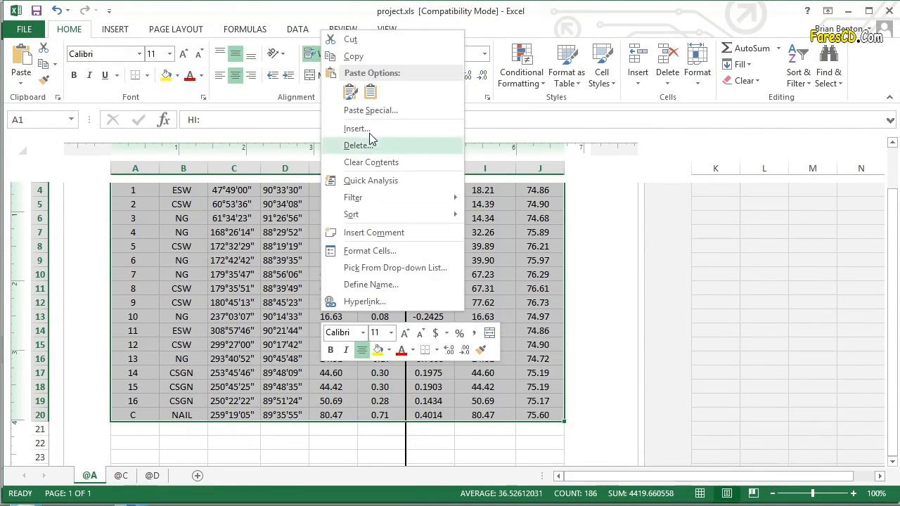
left_click(351, 56)
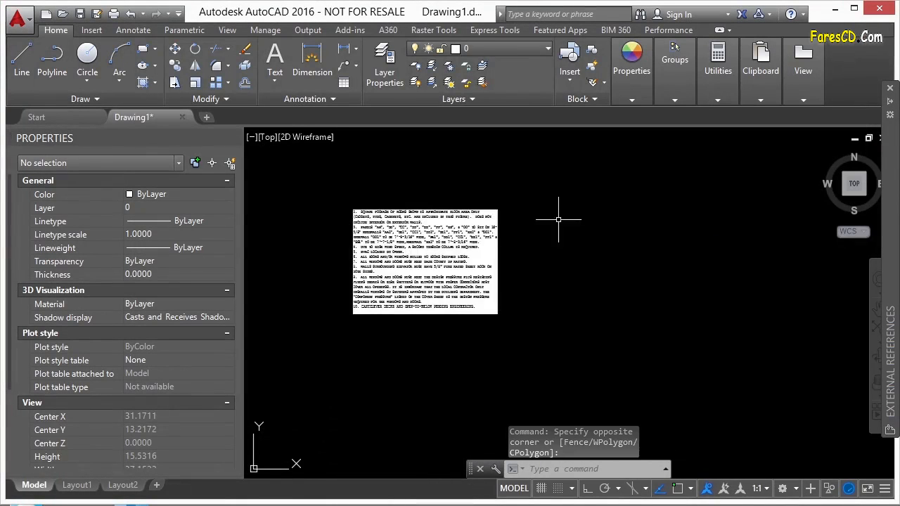
Return to AutoCAD and use Paste Special with Paste Link to insert the data beside the notes as a Microsoft Excel 2003 Worksheet
scroll(307, 270, "down", 1)
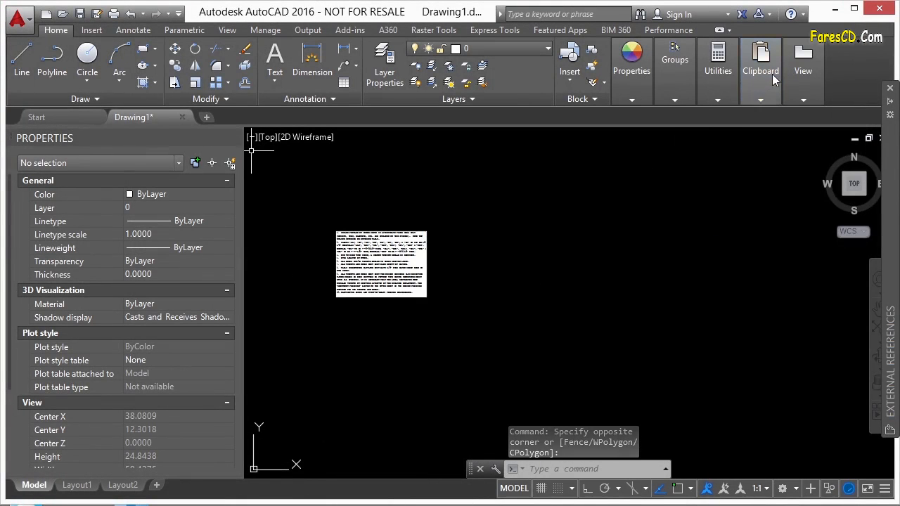
left_click(760, 97)
left_click(758, 144)
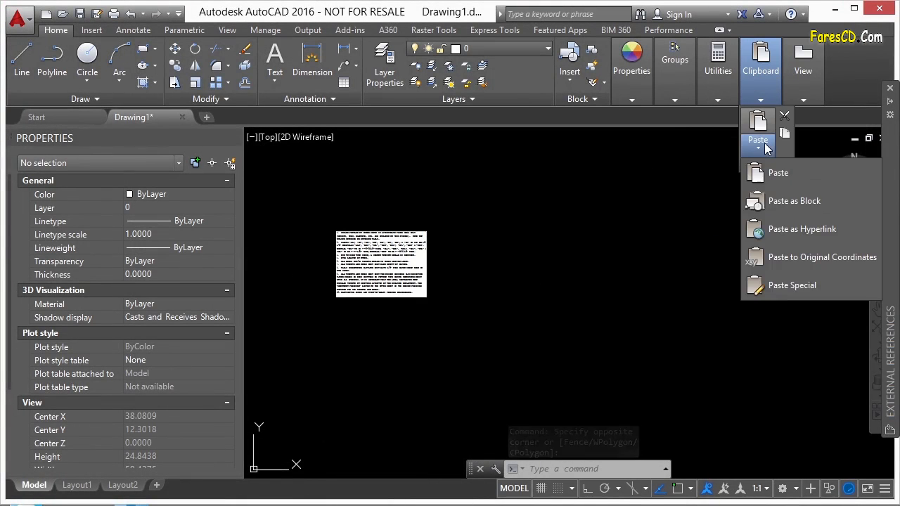
left_click(788, 290)
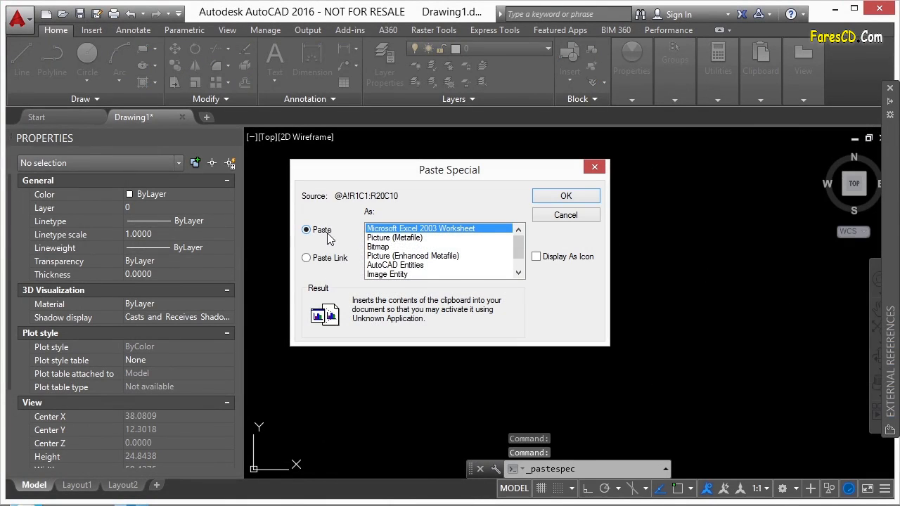
left_click(320, 259)
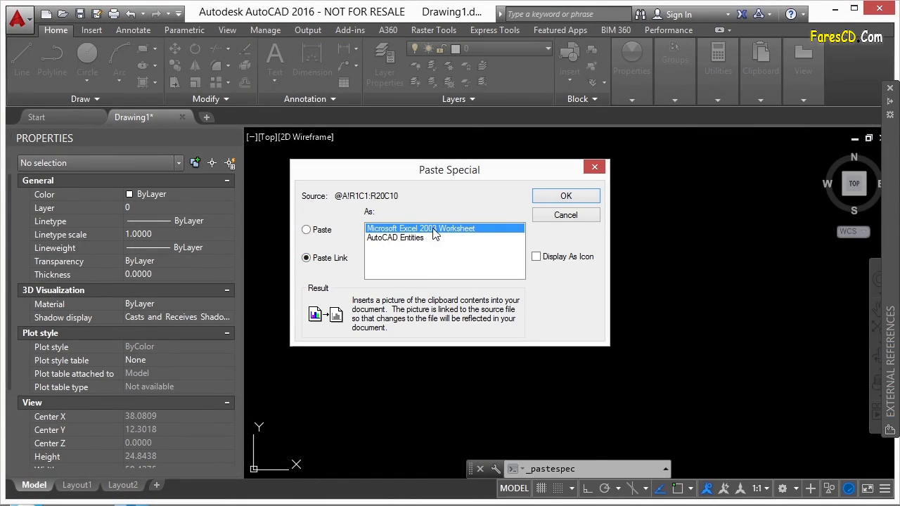
left_click(398, 239)
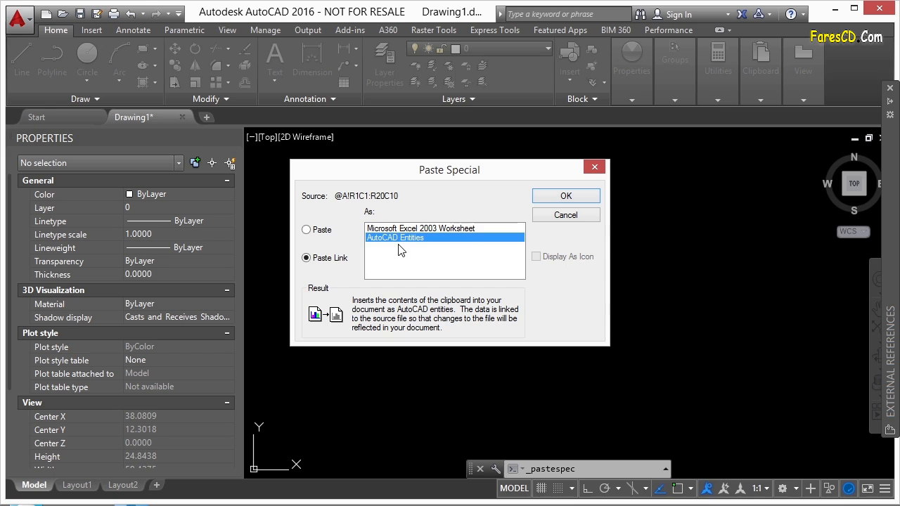
left_click(451, 230)
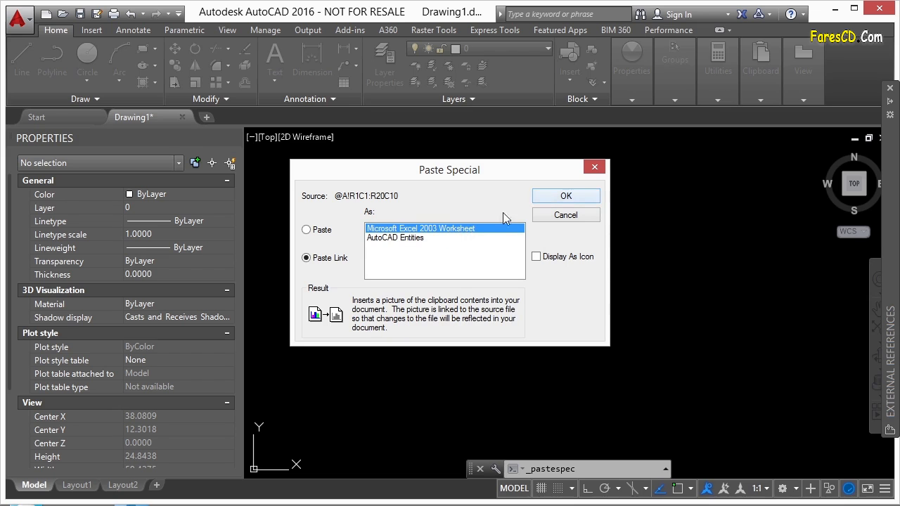
left_click(566, 197)
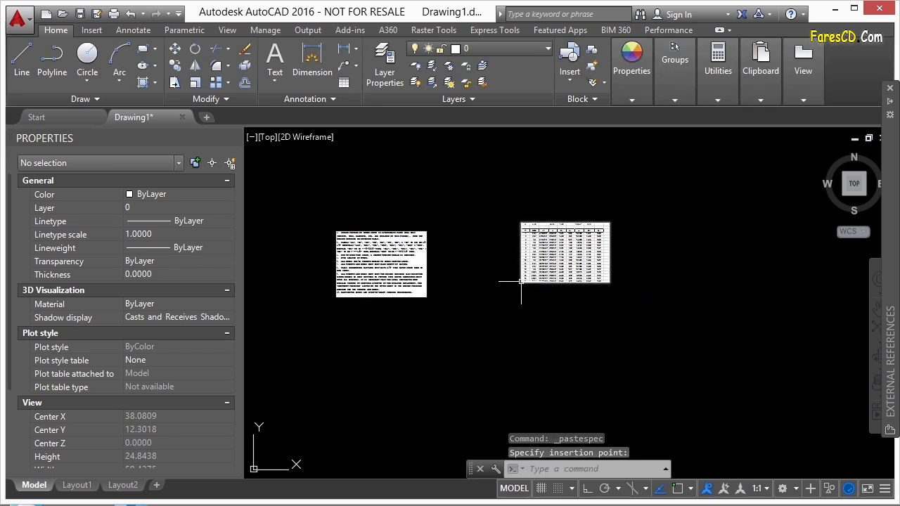
scroll(556, 232, "up", 4)
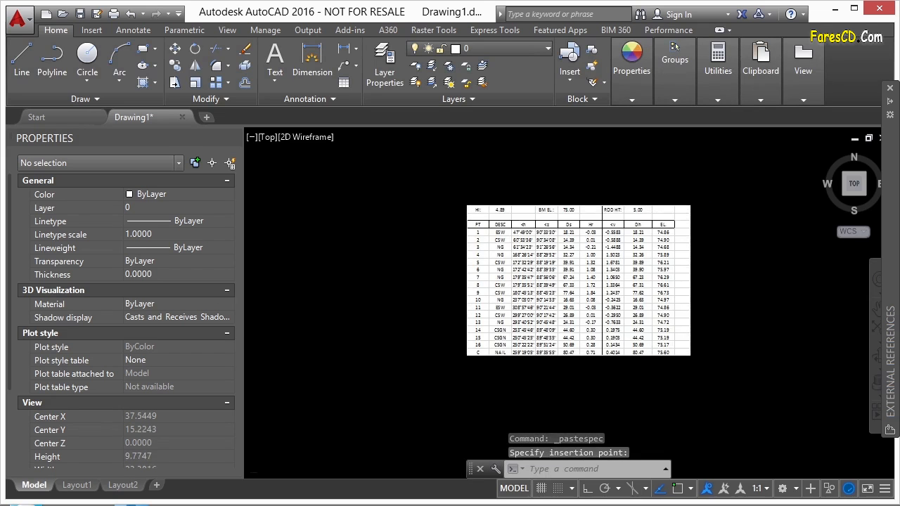
scroll(658, 228, "up", 2)
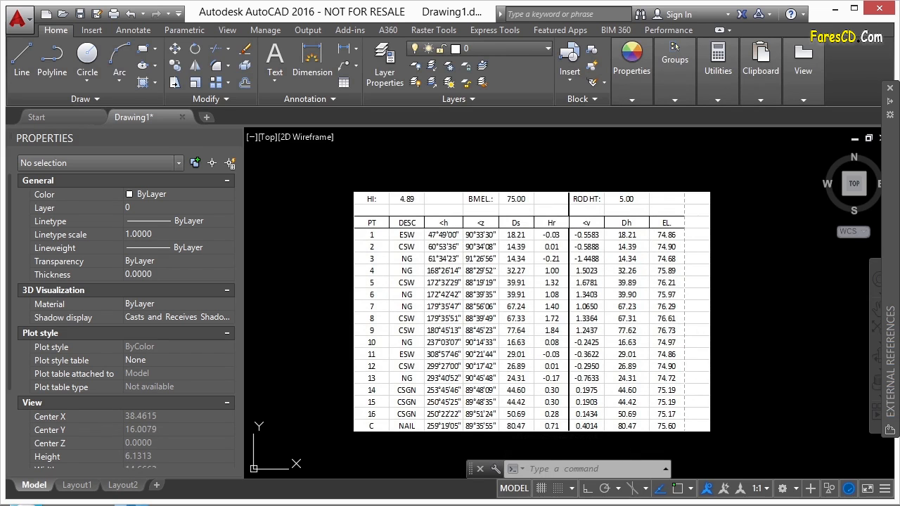
Use Paste Special with Paste Link to insert the copied data as AutoCAD Entities, placing the table beside the linked worksheet
scroll(362, 246, "down", 6)
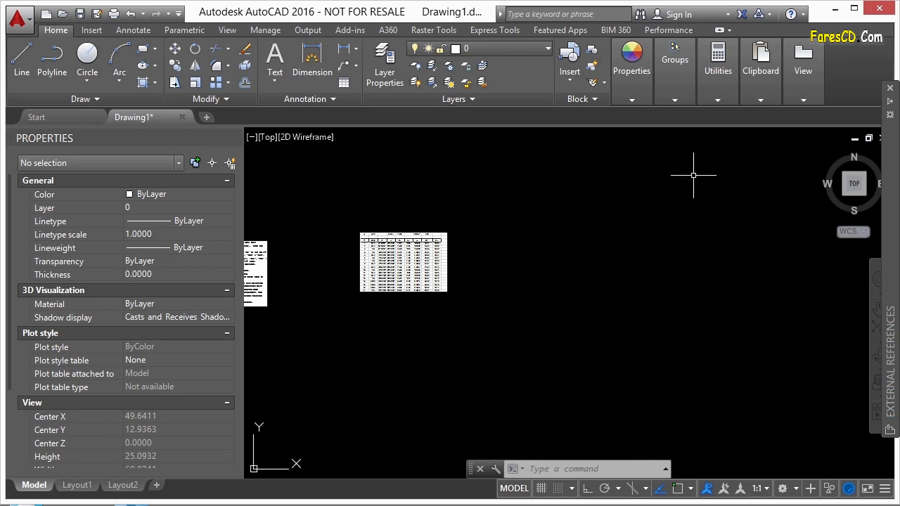
mouse_move(762, 96)
left_click(758, 147)
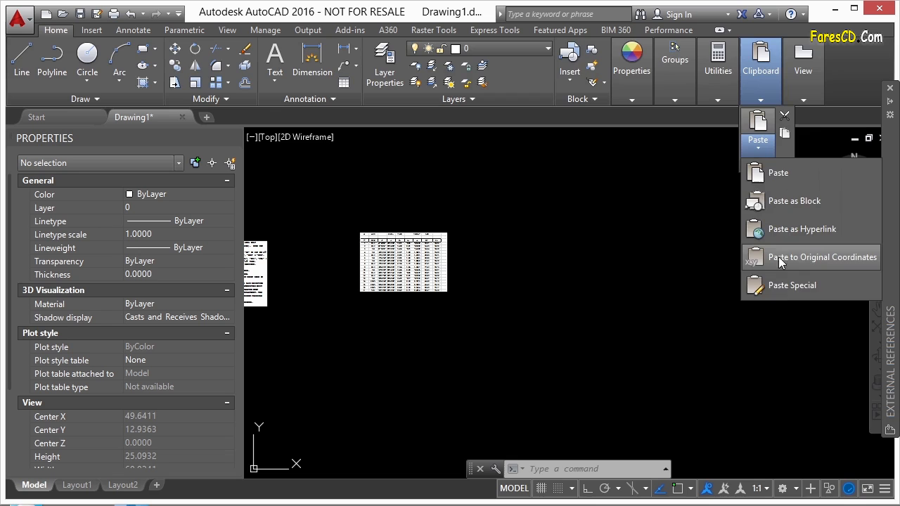
left_click(760, 284)
left_click(323, 258)
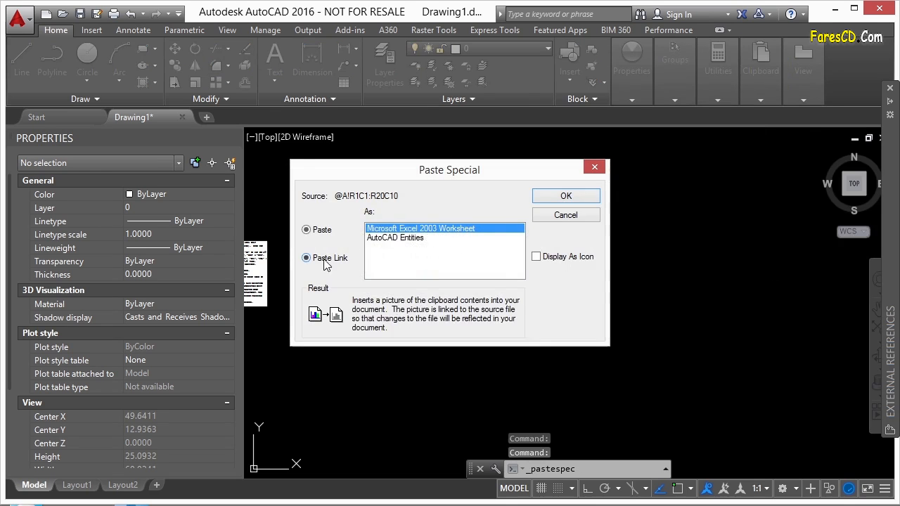
left_click(408, 238)
left_click(566, 197)
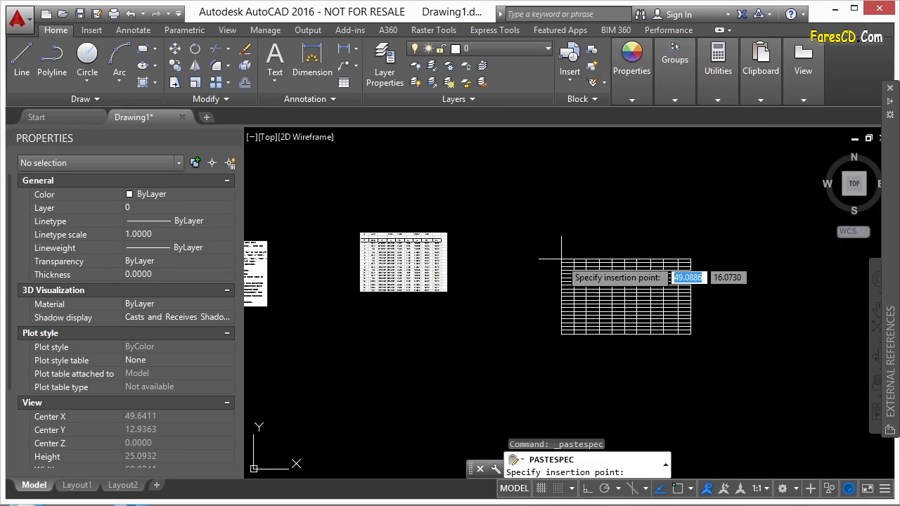
left_click(554, 238)
scroll(727, 286, "up", 4)
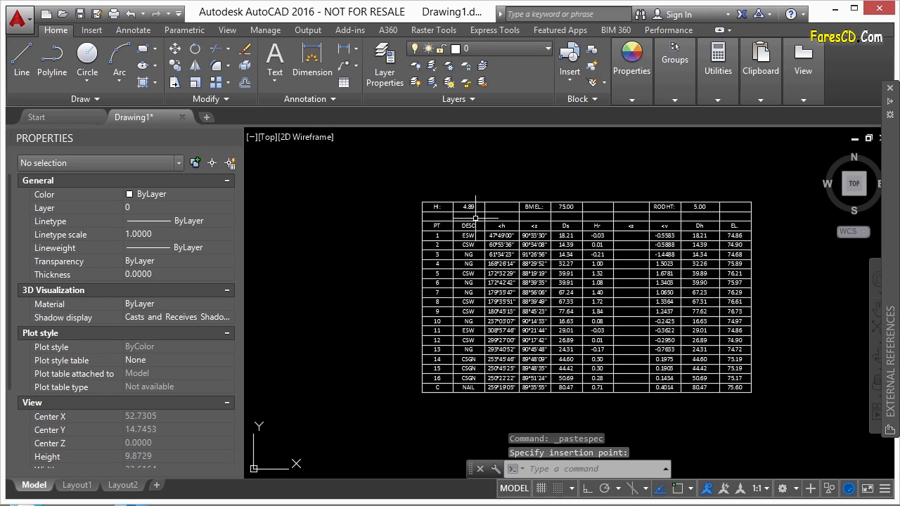